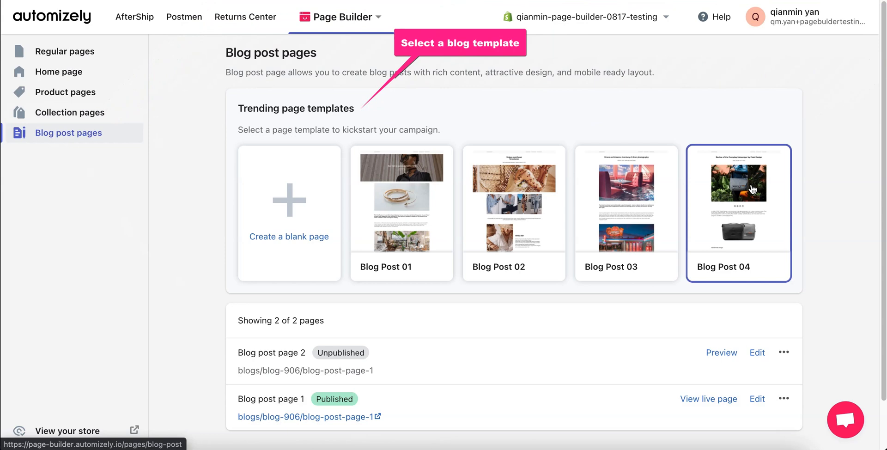
Create a blog post page from the Blog Post 04 template and set its status to Published.
click(751, 186)
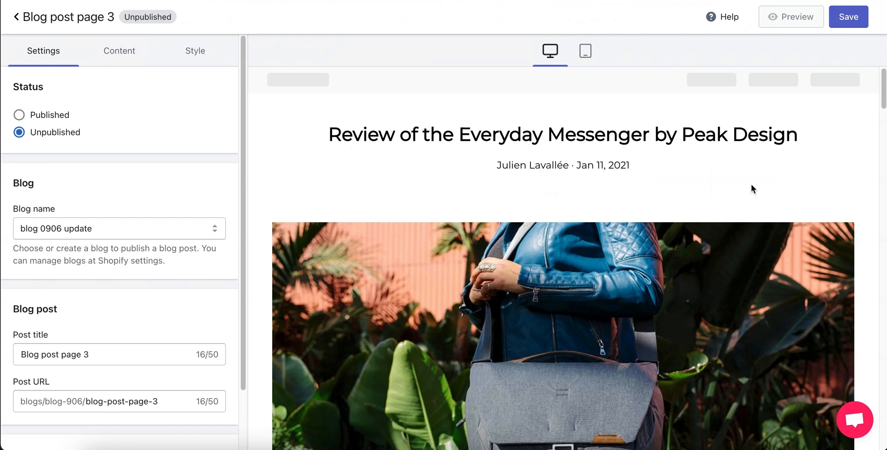
click(20, 116)
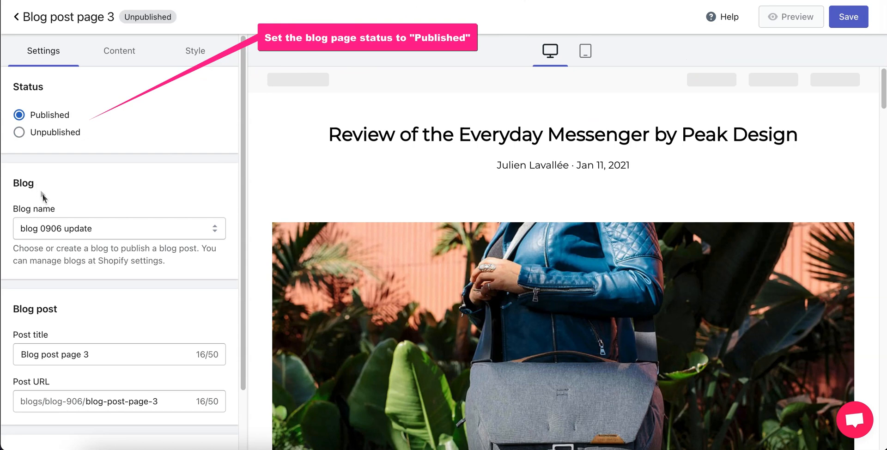
Choose to create a new blog for the post and give it the blog title "Top bag picks".
click(40, 226)
click(45, 342)
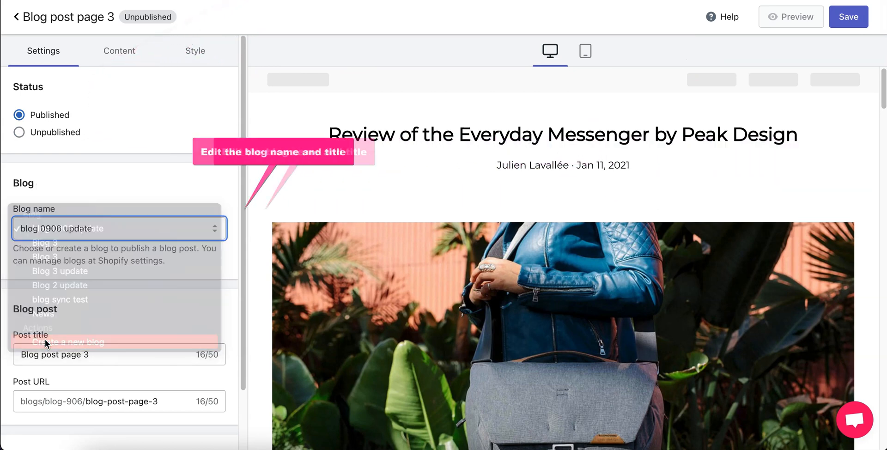
drag(54, 303, 13, 308)
text(Top bag picks)
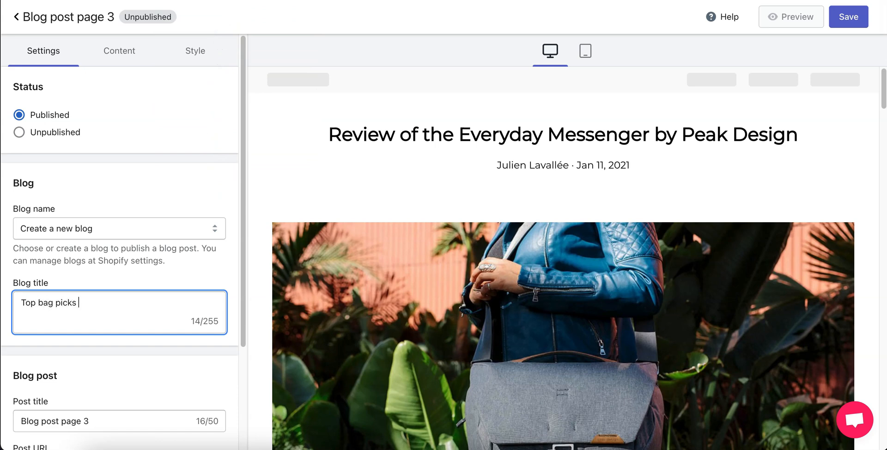
Replace the post title with "Top bag picks 2021".
scroll(60, 307, down, 3)
drag(90, 286, 8, 291)
text(Top )
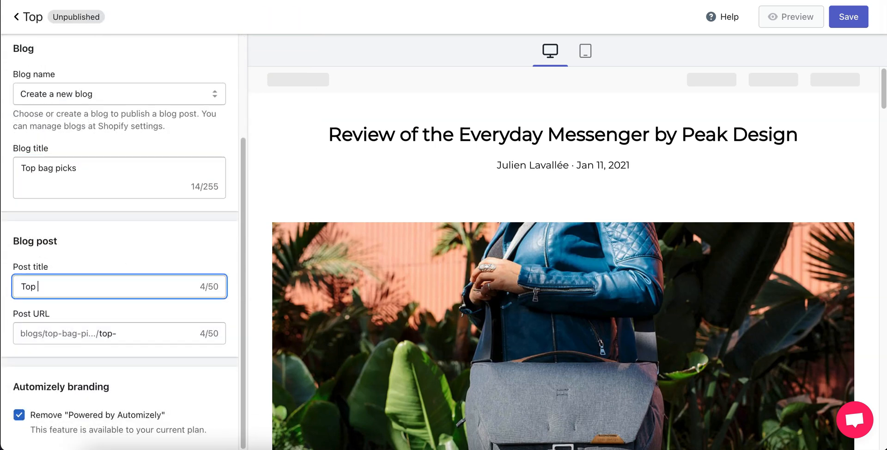
text(bag picks 2021)
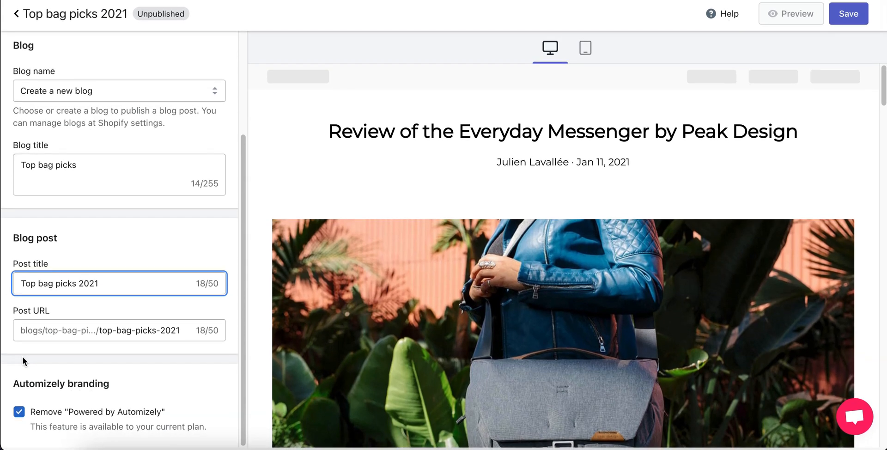
scroll(215, 257, up, 3)
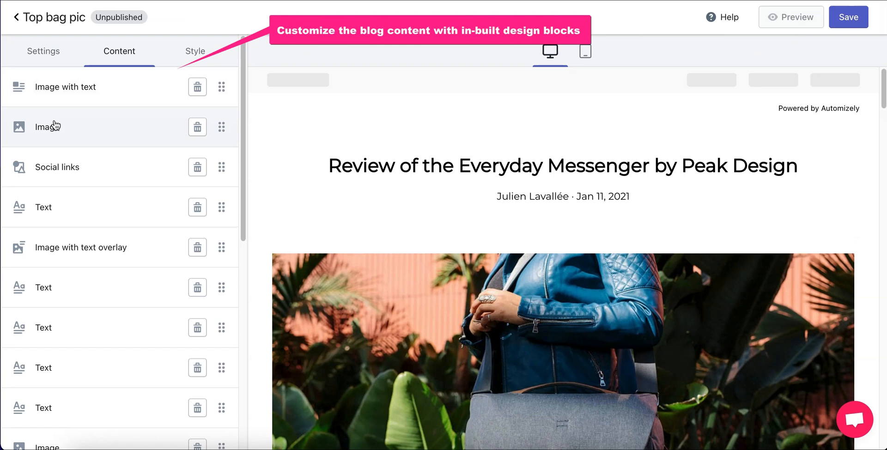
Reduce the width of the main image below the page heading to 95%.
click(55, 126)
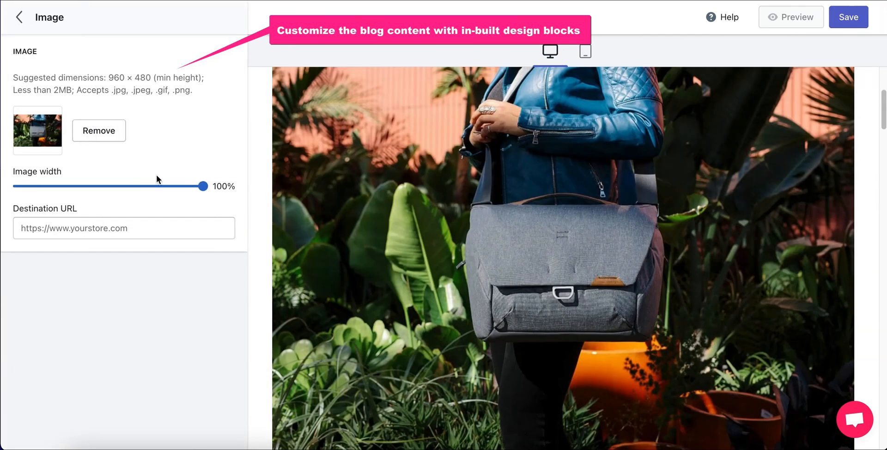
mouse_move(203, 186)
mouse_down()
mouse_move(117, 186)
mouse_move(197, 185)
mouse_up()
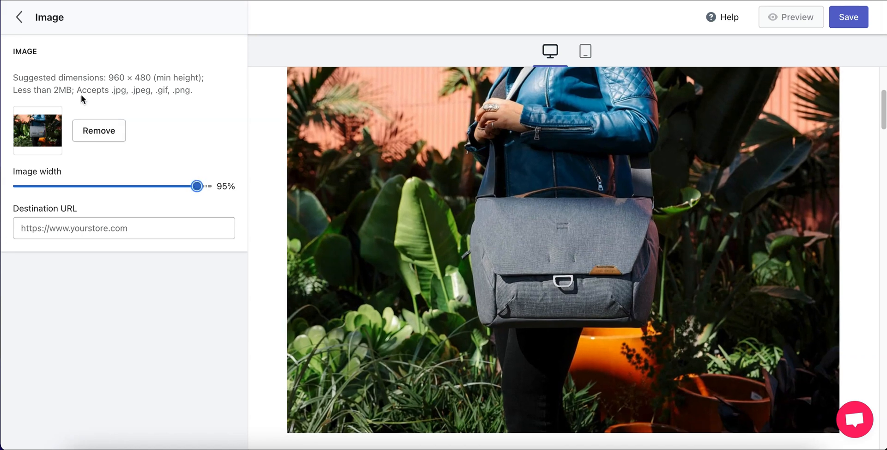
click(19, 17)
Extend the newsletter form's header text to read "Subscribe to our newsletter today!".
scroll(75, 214, down, 1)
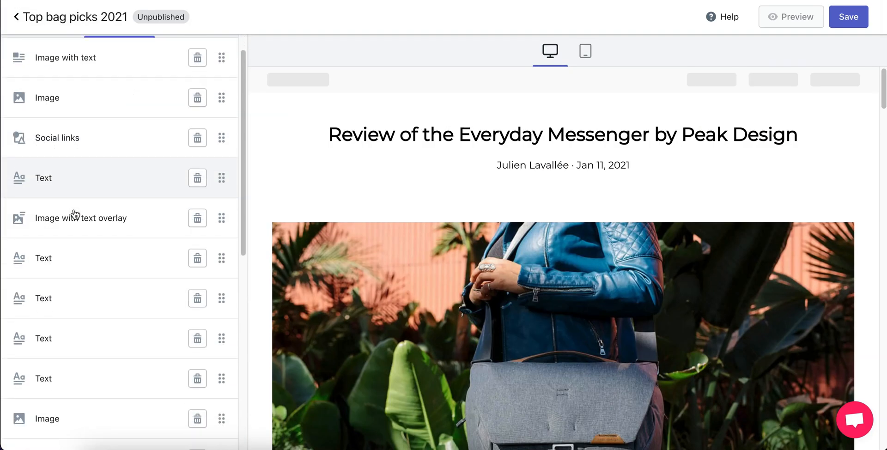
scroll(445, 262, down, 5)
scroll(444, 262, down, 15)
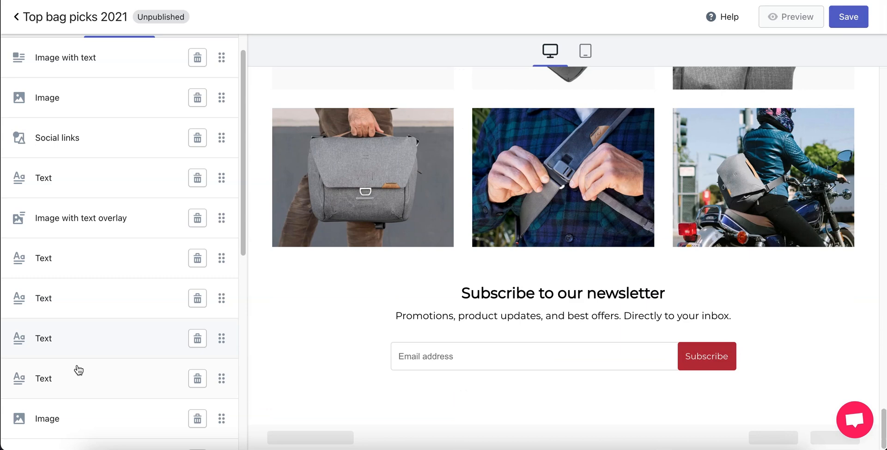
scroll(60, 407, down, 10)
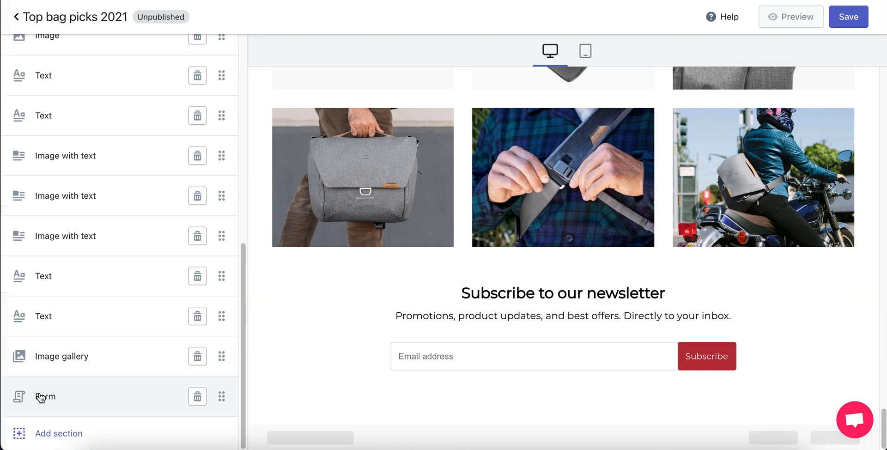
click(41, 398)
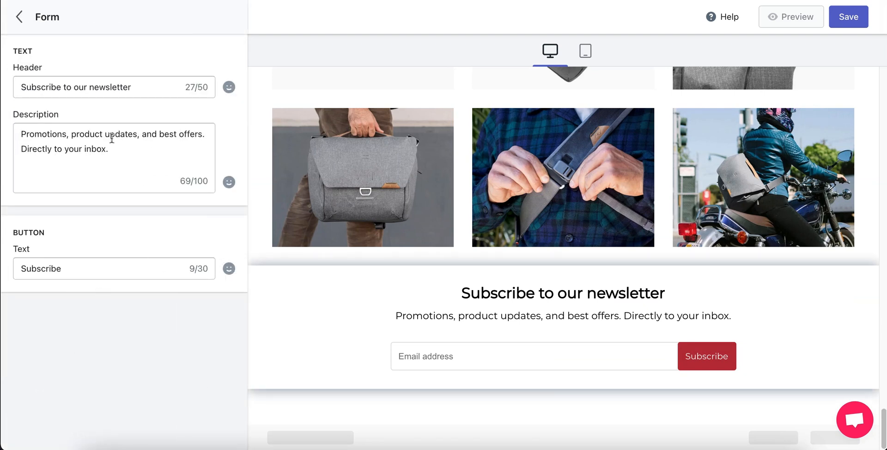
click(146, 87)
text(today!)
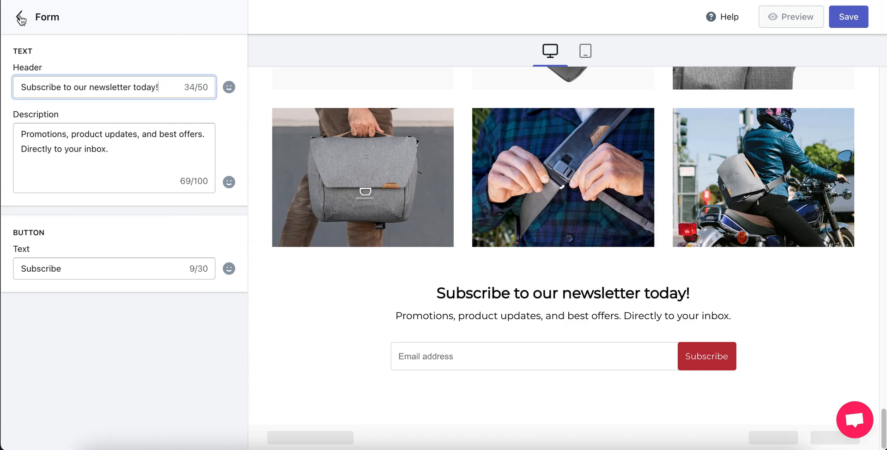
click(19, 17)
Add a Social links section at the end of the page, keeping its default logos and links.
click(60, 433)
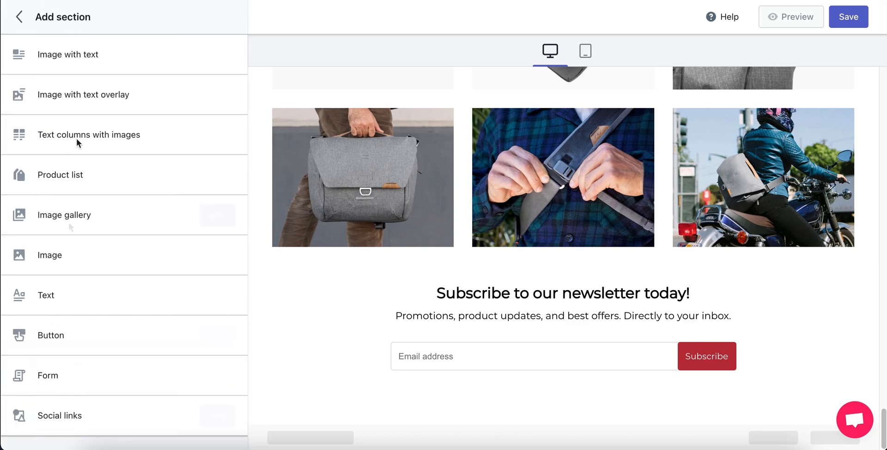
mouse_move(121, 412)
click(218, 415)
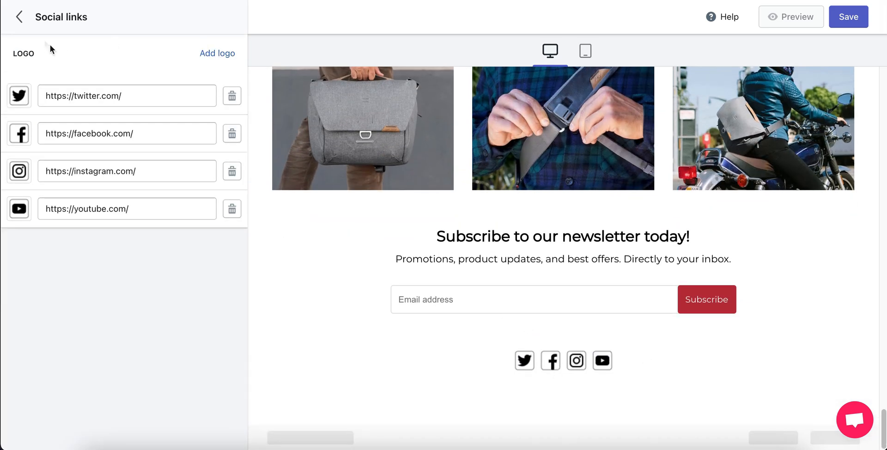
click(18, 17)
scroll(142, 101, up, 10)
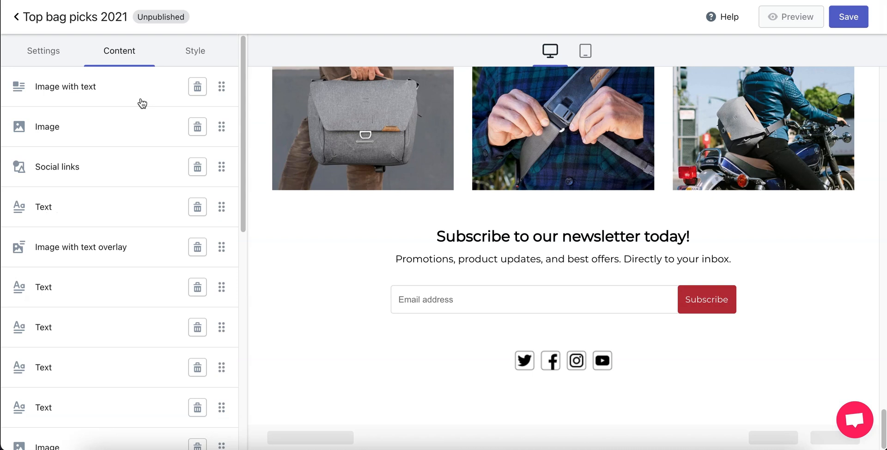
Change the page's display font to Oswald.
click(196, 52)
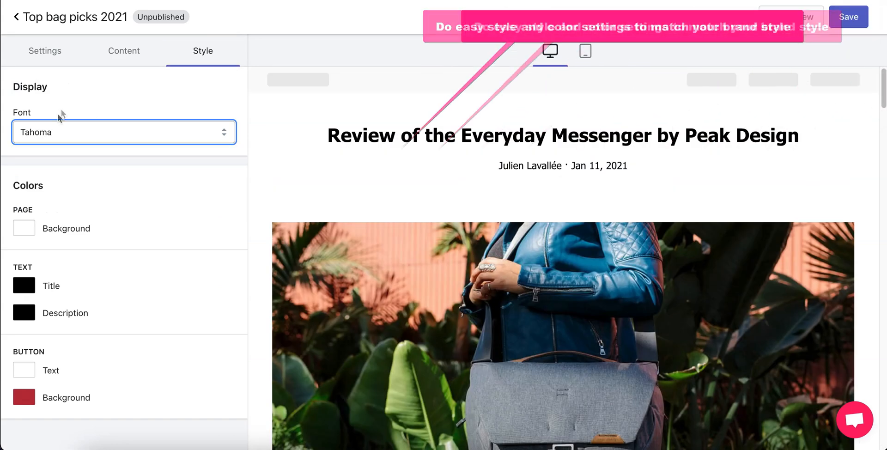
click(62, 133)
click(62, 75)
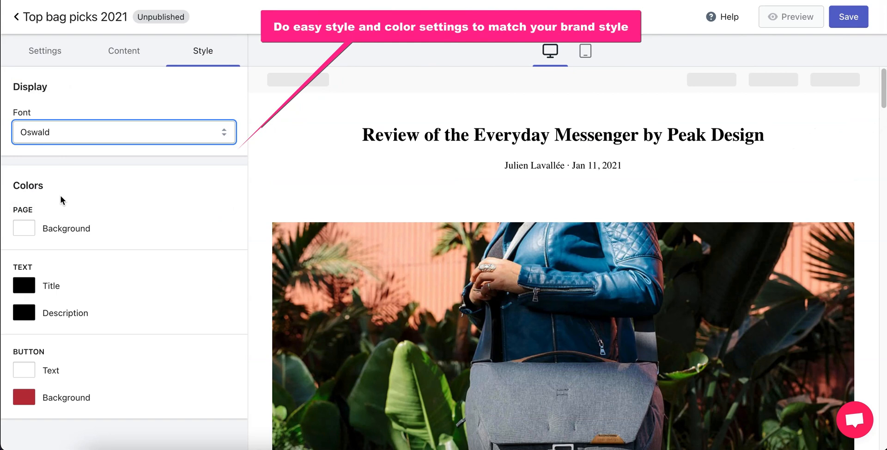
Set the page background color to a pale blue, about #c7f3ff.
click(22, 228)
drag(134, 257, 135, 305)
drag(102, 259, 45, 237)
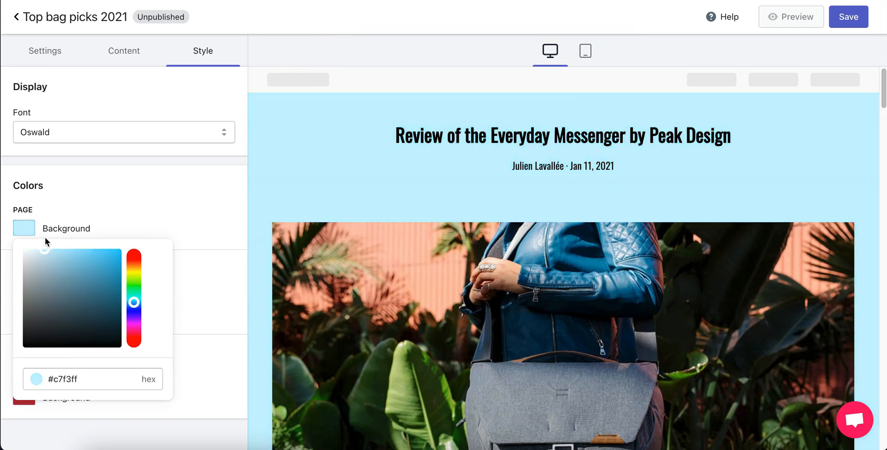
click(193, 215)
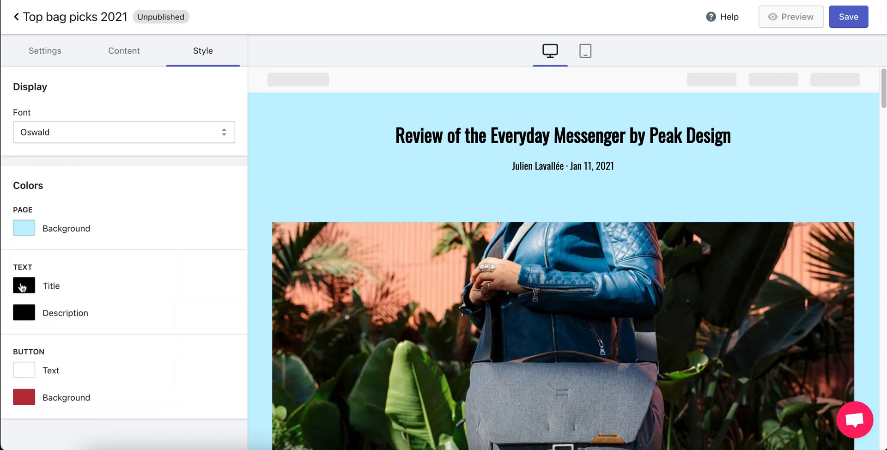
Try adjusting the title text color, finishing on black.
click(23, 282)
click(71, 160)
drag(71, 163, 23, 225)
click(128, 357)
Set the button background color to the red #bb2f2f, checking it on the Subscribe button.
click(27, 404)
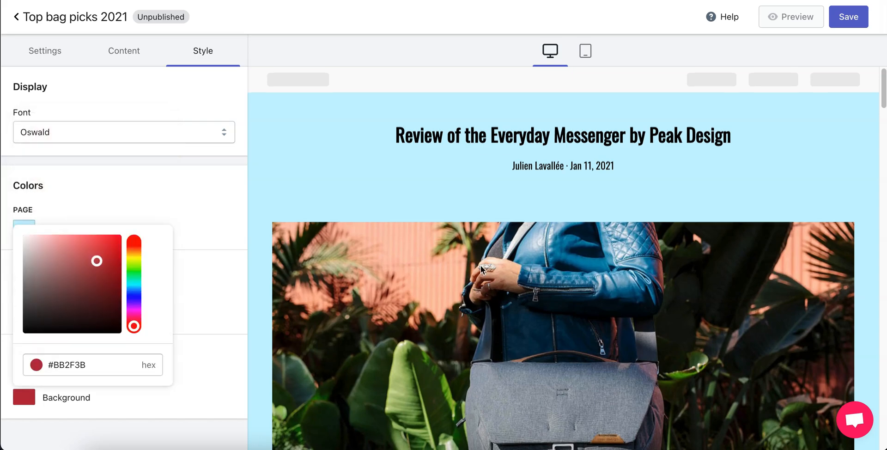
scroll(480, 265, down, 15)
scroll(481, 266, down, 20)
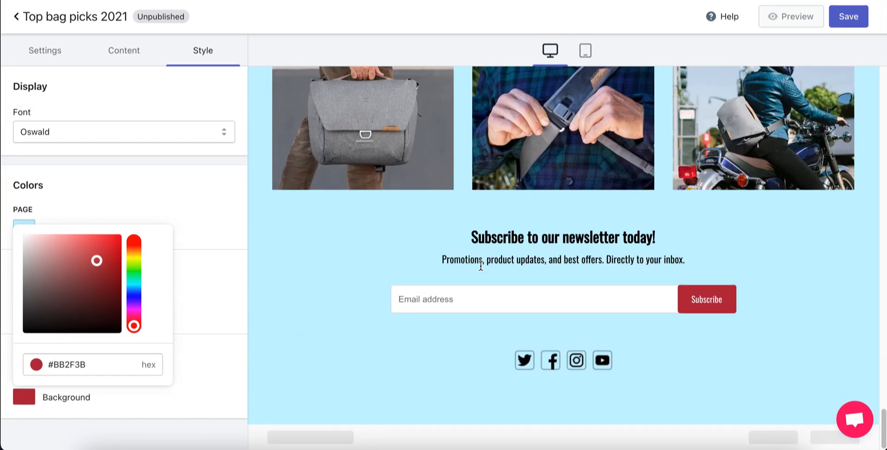
drag(136, 268, 140, 330)
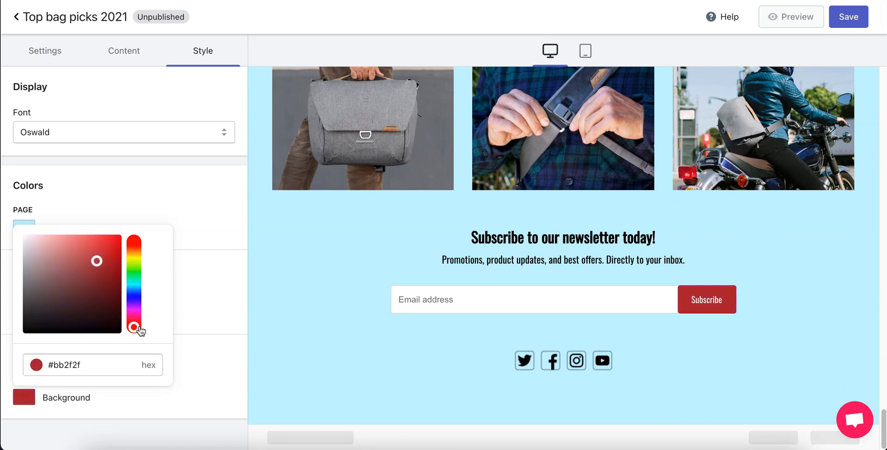
click(210, 287)
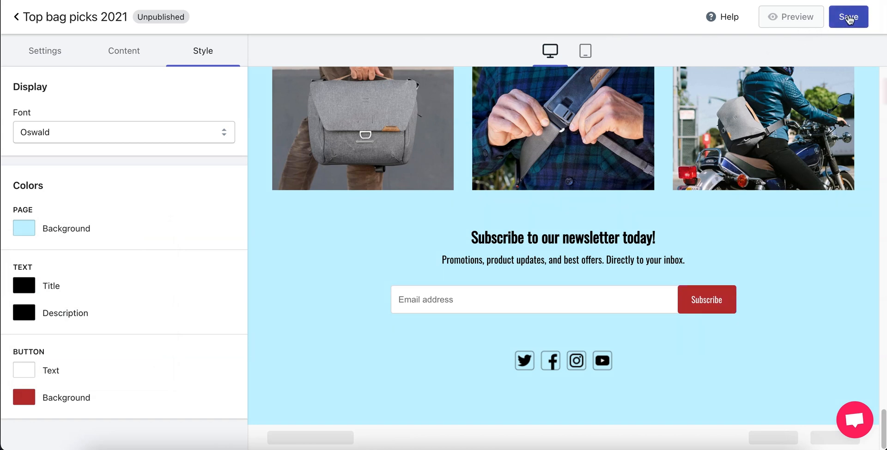
Make sure the page status is set to Published and save the blog post page.
click(45, 50)
click(18, 114)
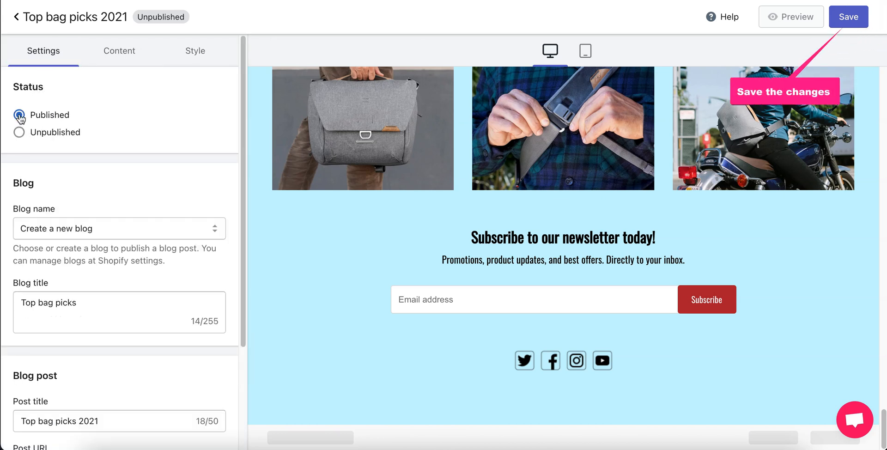
click(848, 19)
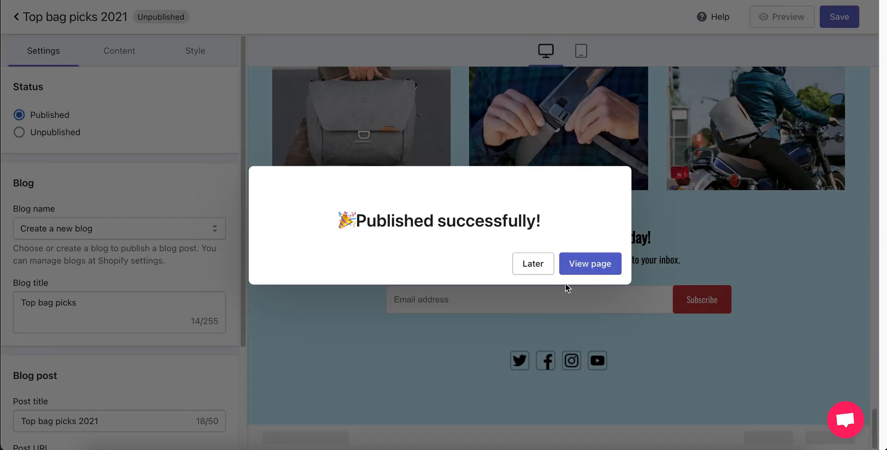
Open the published blog page in the store and review its content from the heading downwards.
click(580, 268)
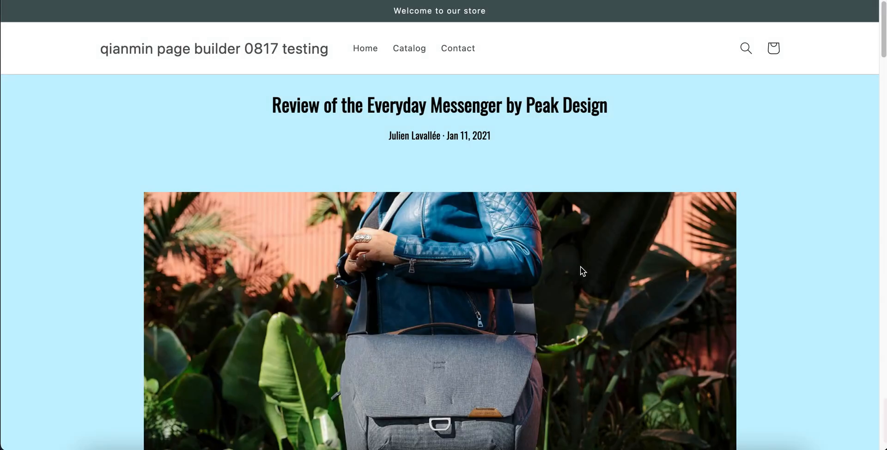
scroll(580, 266, down, 15)
scroll(580, 266, down, 20)
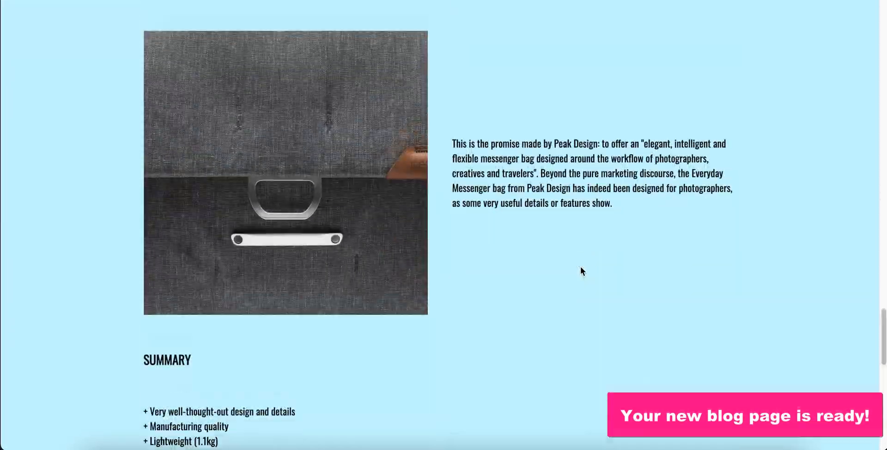
scroll(580, 271, down, 15)
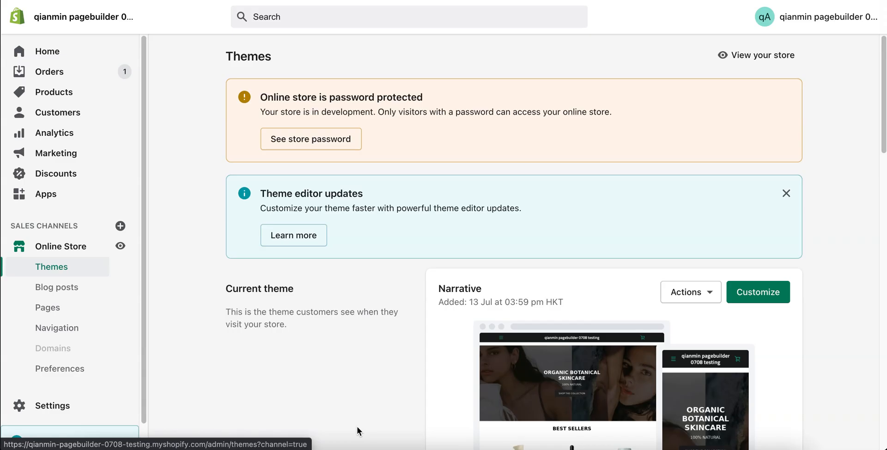
Add an item named Blog to the store's footer menu, linked to the copied top-bag-picks-2021 blog page URL, and save the menu.
click(44, 331)
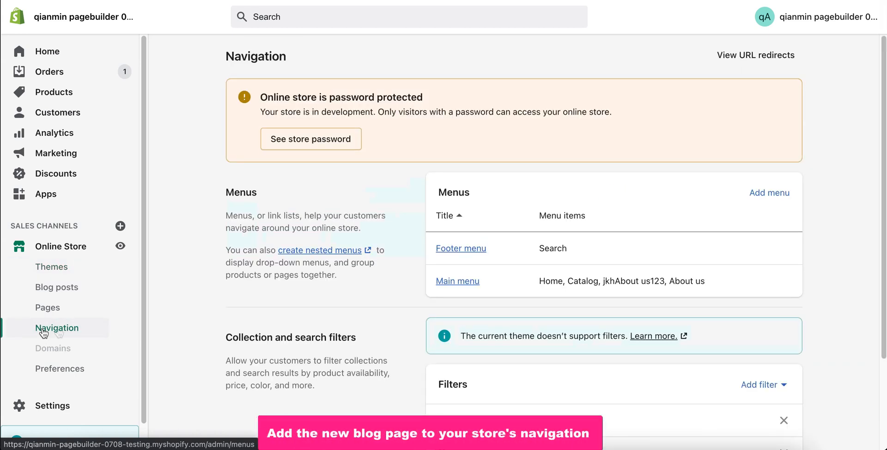
click(458, 251)
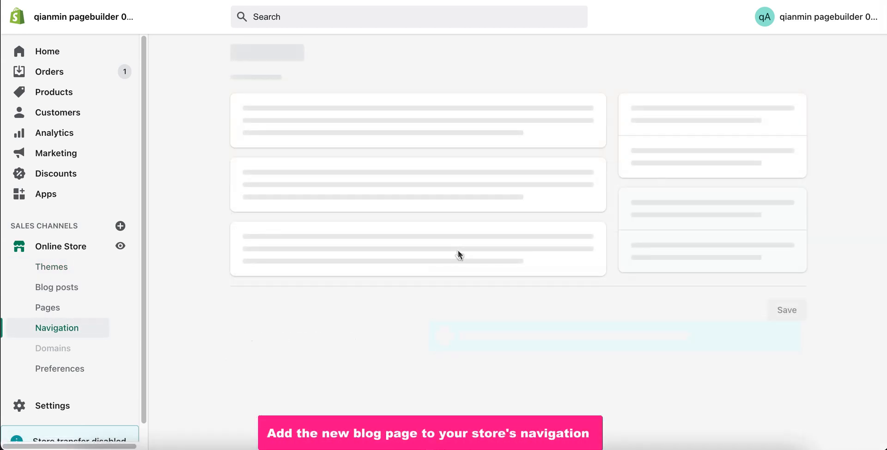
click(308, 240)
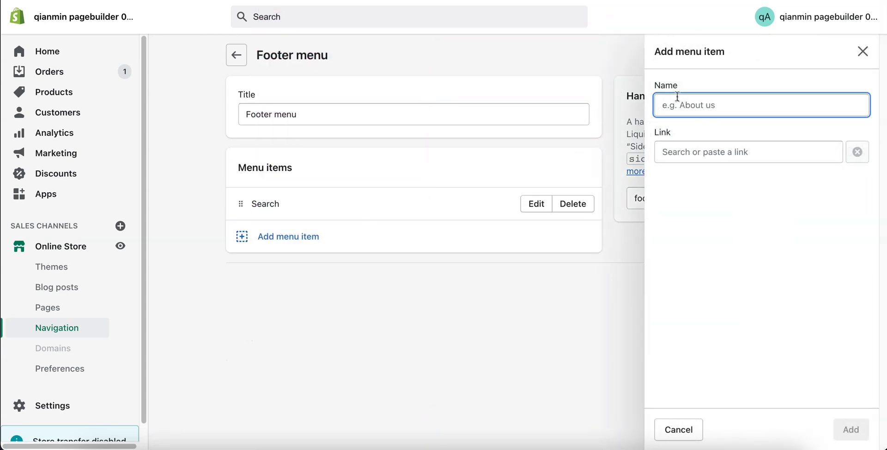
text(Blog)
click(709, 149)
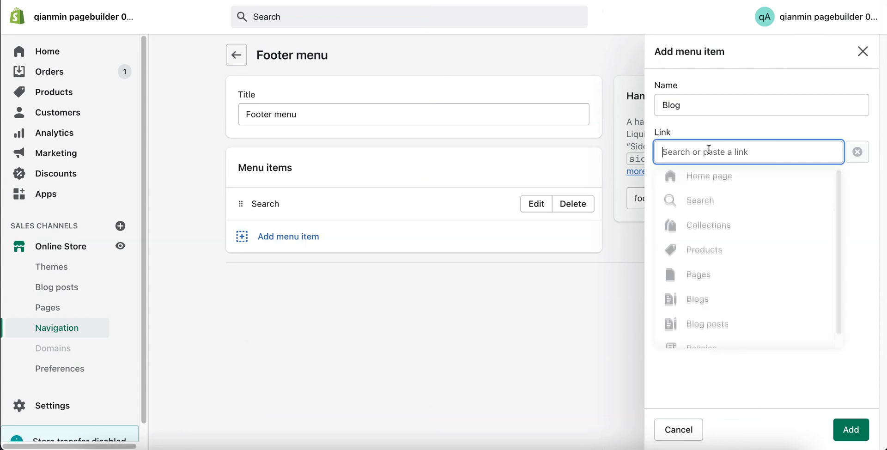
key(ctrl+v)
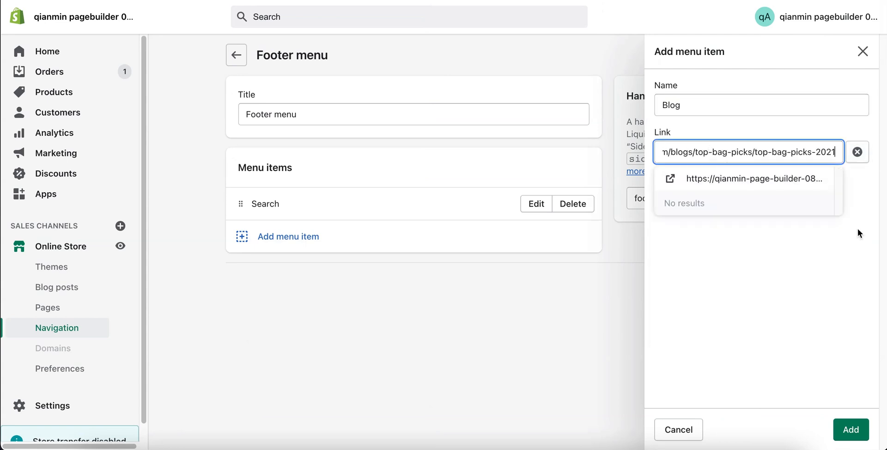
click(729, 180)
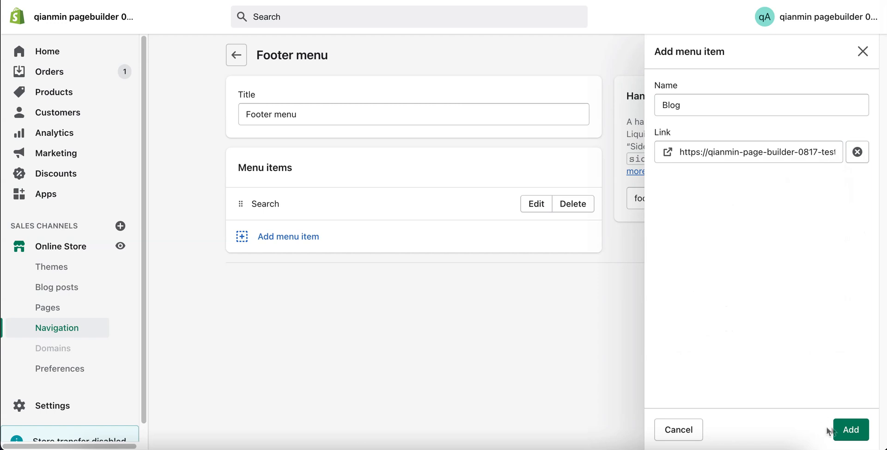
click(850, 429)
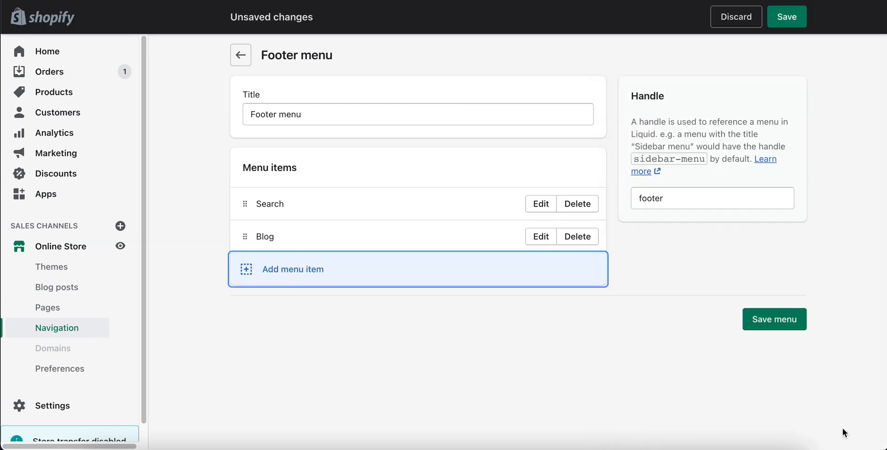
click(777, 323)
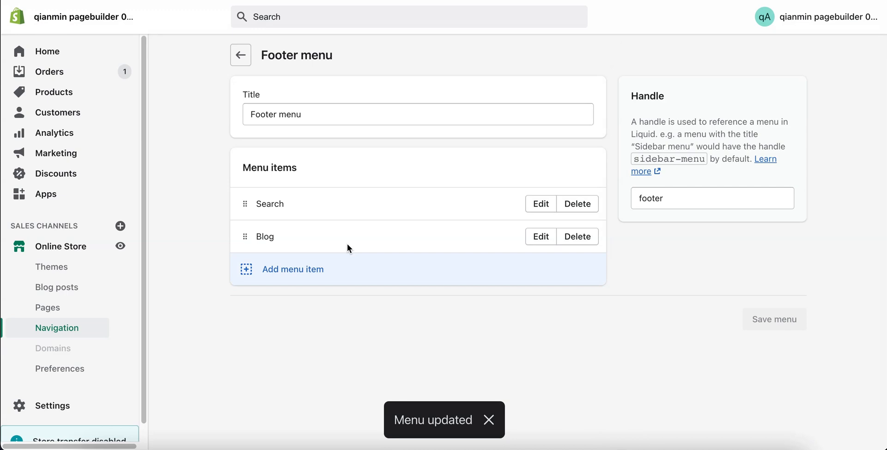
View the online store, follow the Blog link in its footer, and review the opened blog page down to the end.
click(121, 246)
scroll(256, 310, down, 15)
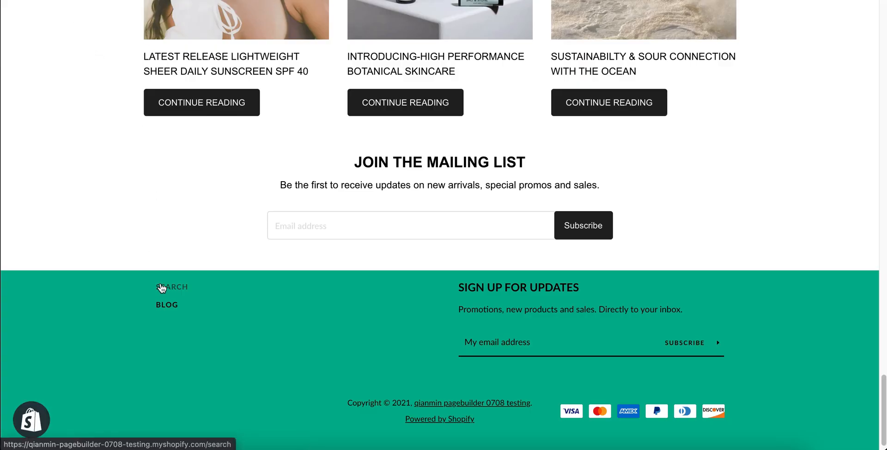
click(167, 305)
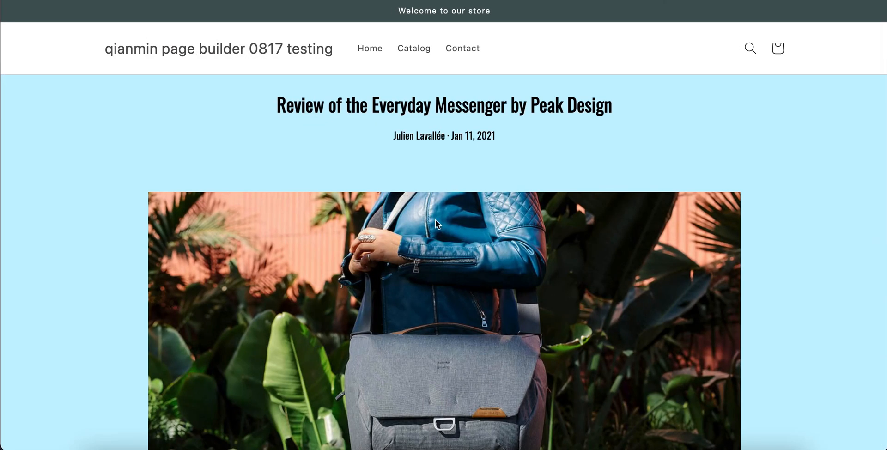
scroll(436, 219, down, 15)
scroll(435, 220, down, 20)
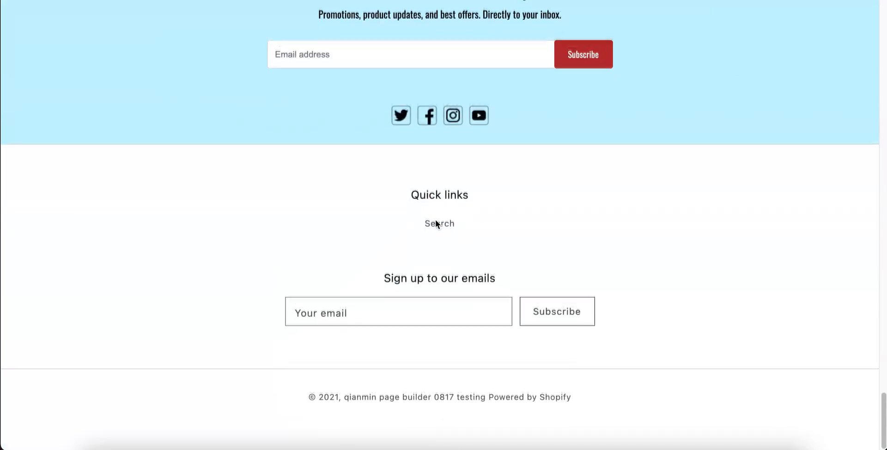